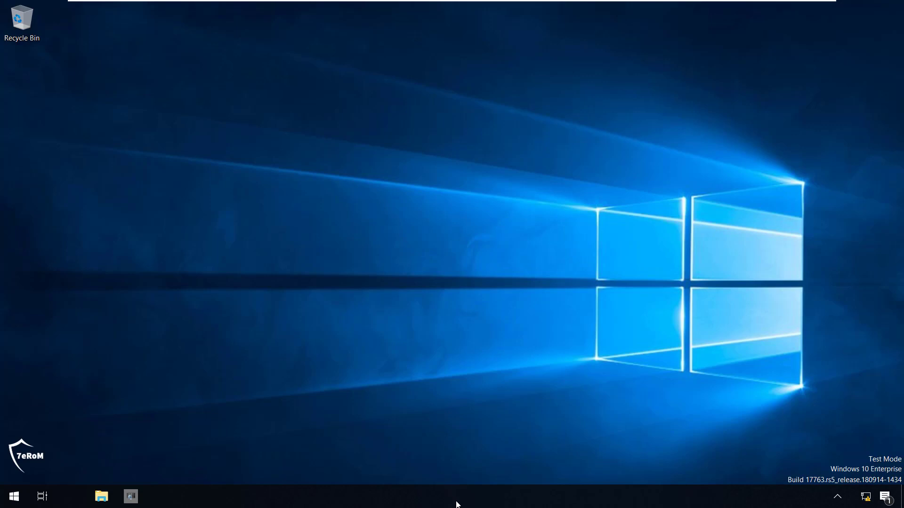
Step: Open Task Manager and move its window slightly towards the centre of the desktop
right_click(468, 503)
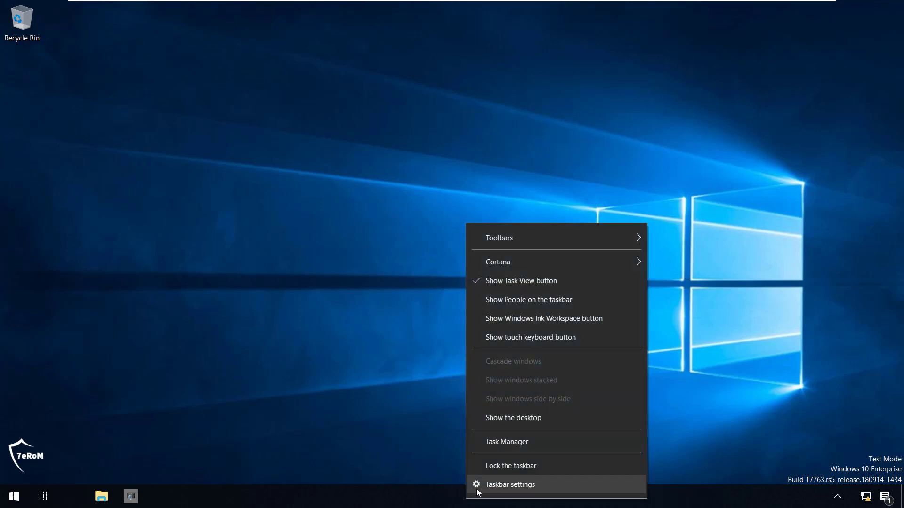
left_click(518, 444)
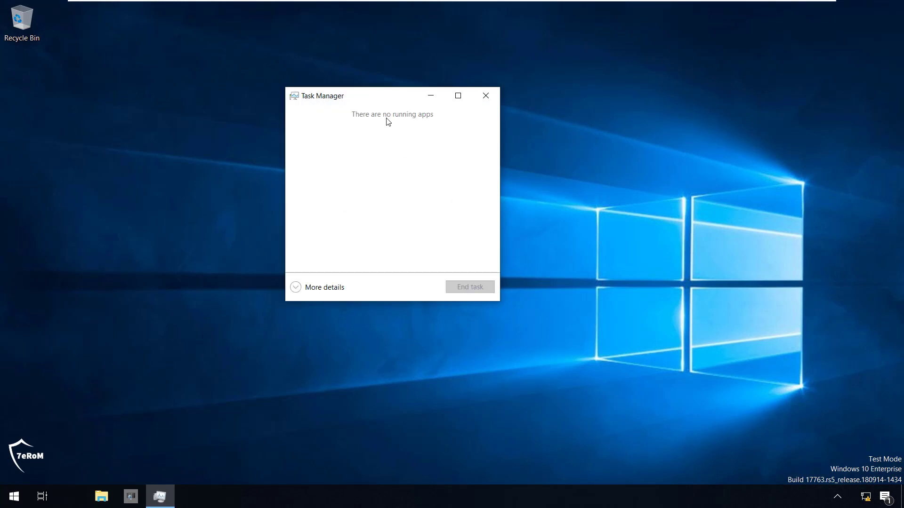
left_click_drag(391, 100, 405, 122)
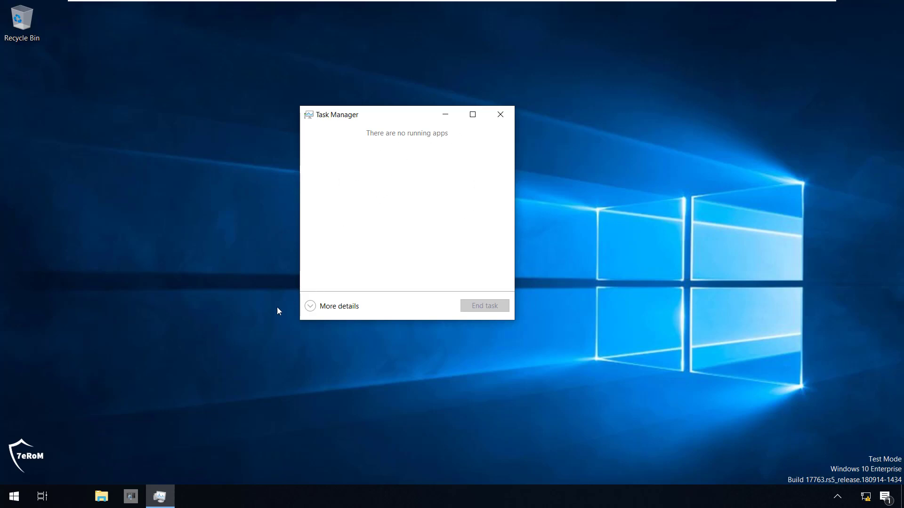
Step: Launch WinDbg Preview and move the Task Manager window aside from it
left_click(130, 504)
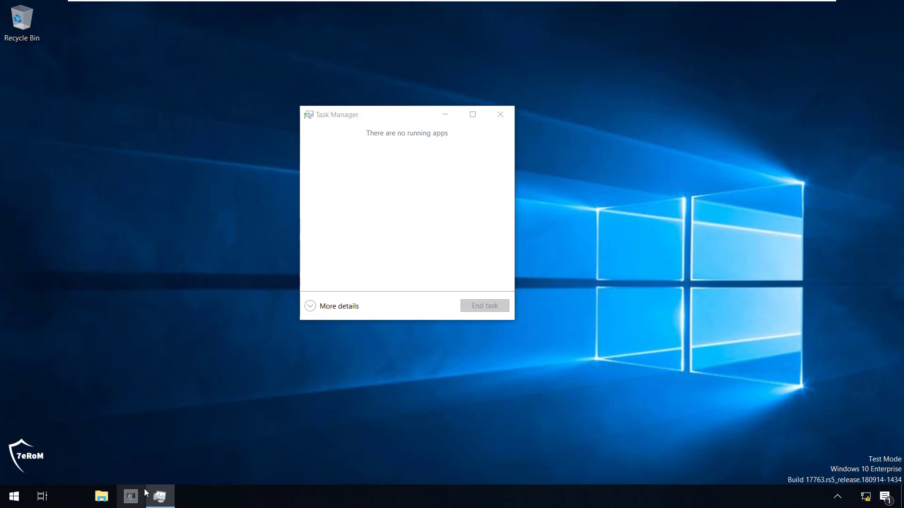
left_click_drag(394, 122, 639, 146)
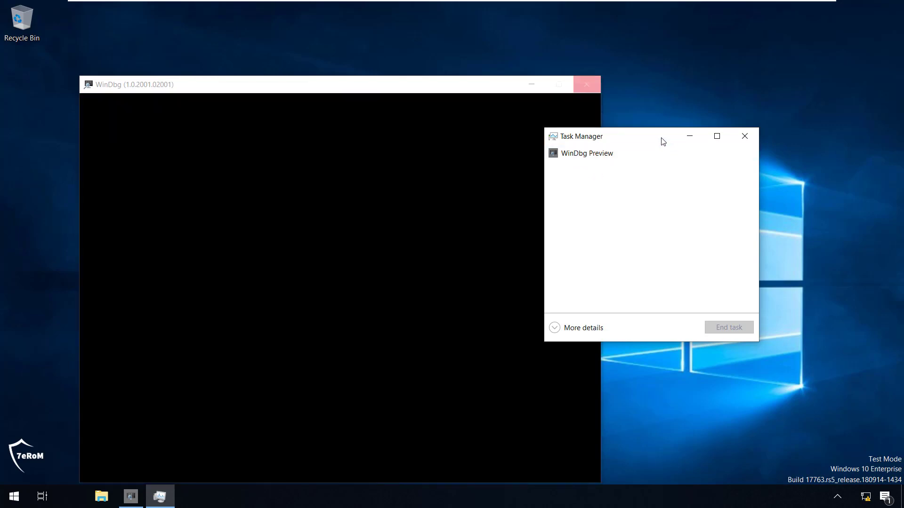
left_click_drag(663, 141, 651, 138)
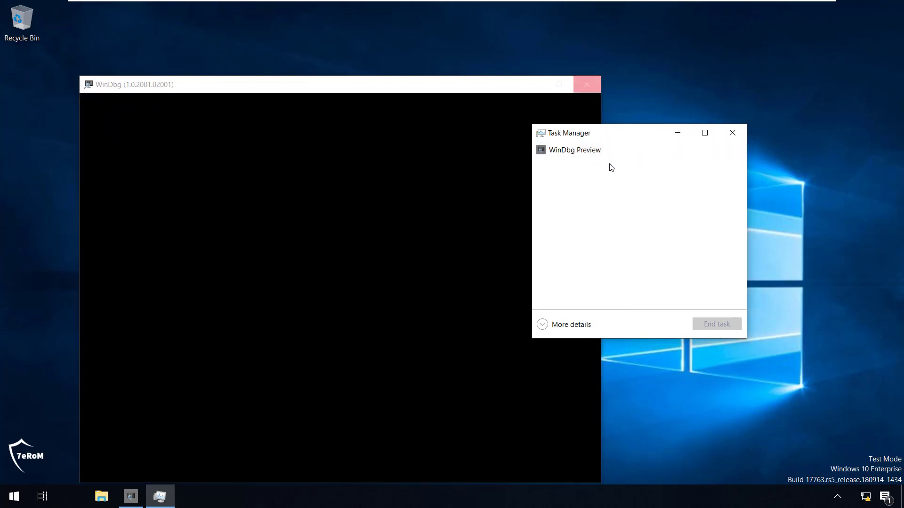
Step: Expand Task Manager to its full view, show the detailed process list and bring the window back to the middle of the desktop
left_click(560, 328)
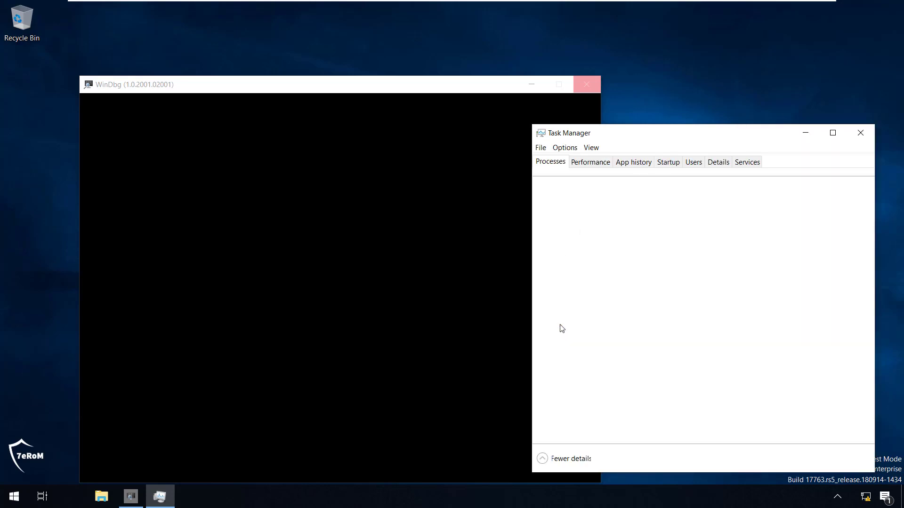
left_click(717, 162)
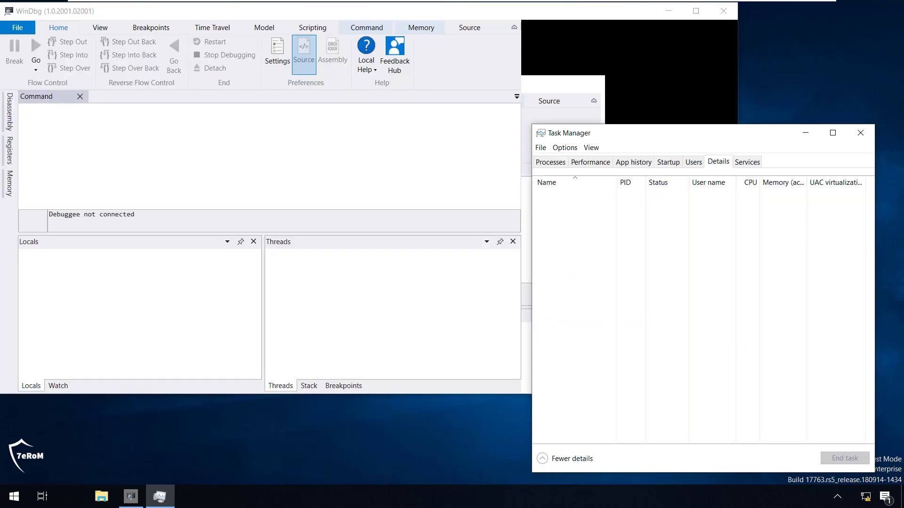
left_click_drag(711, 136, 596, 83)
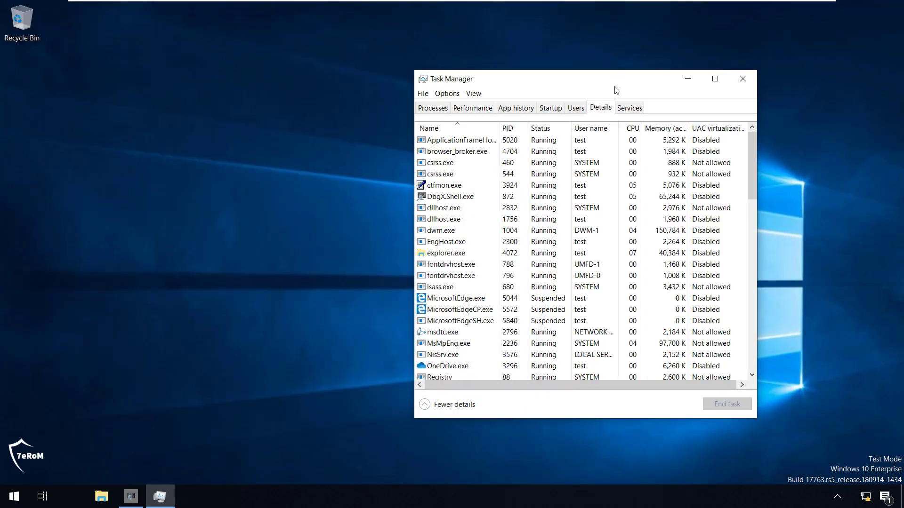
left_click_drag(611, 82, 500, 74)
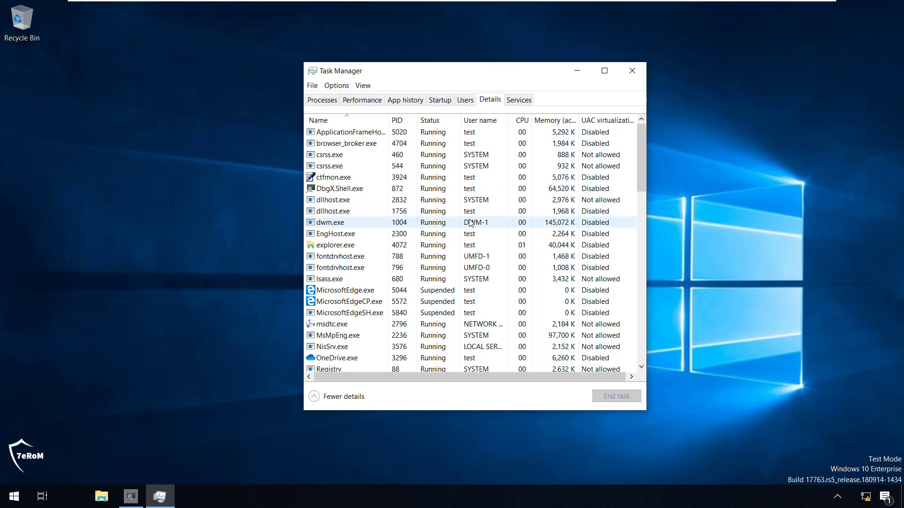
Step: Add the Handles and Threads columns to the detailed process list
right_click(497, 123)
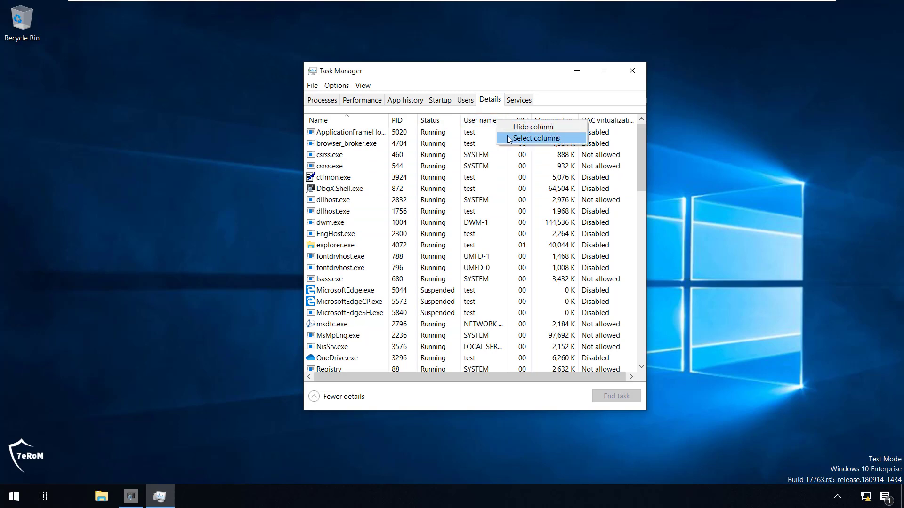
left_click(510, 141)
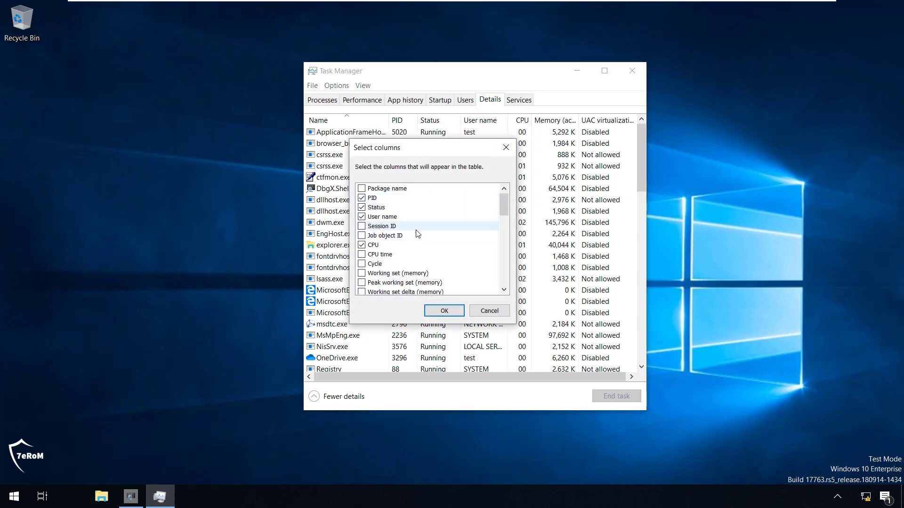
scroll(416, 232, "down", 2)
scroll(416, 232, "down", 1)
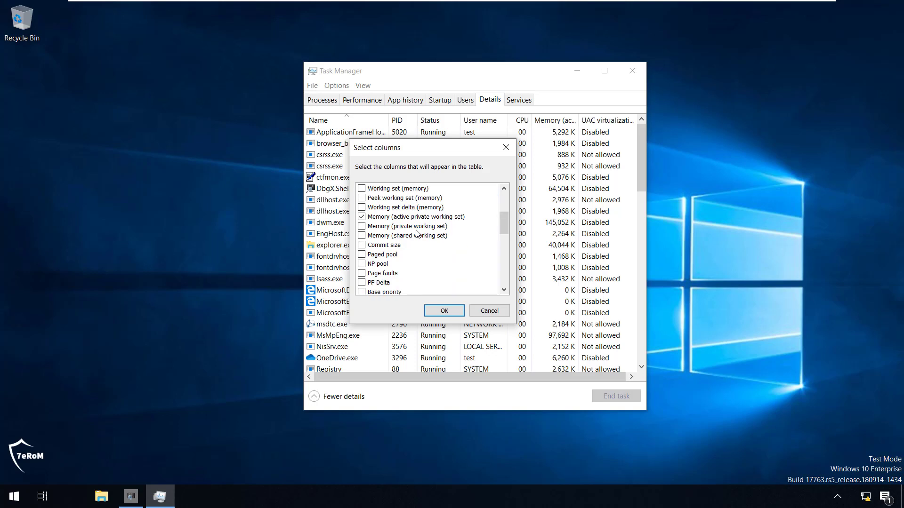
scroll(416, 232, "down", 3)
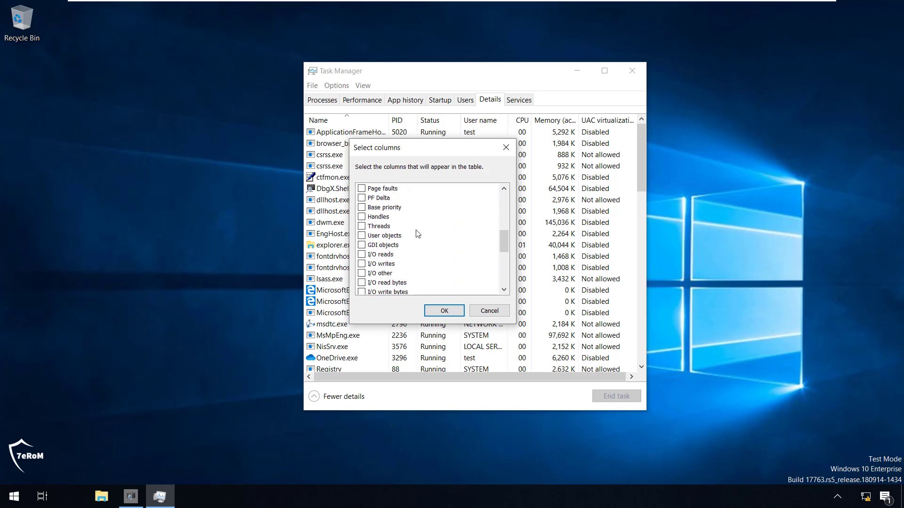
left_click(363, 218)
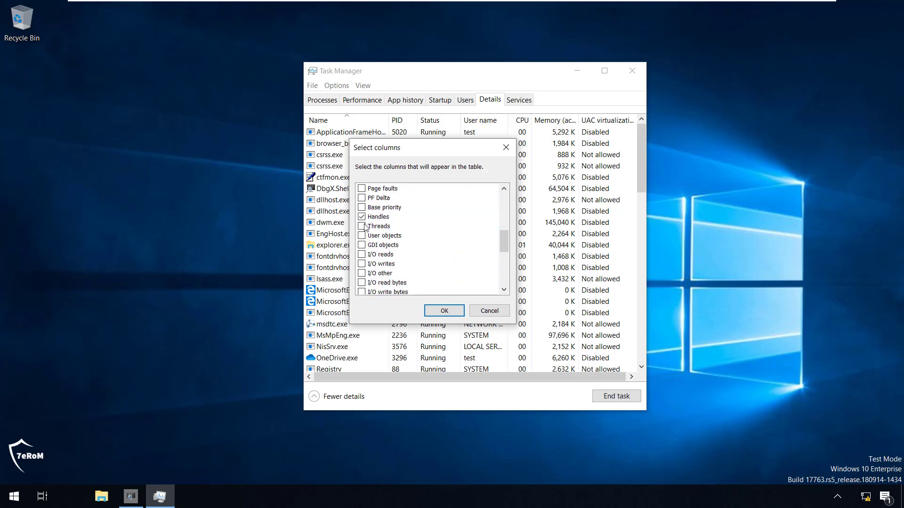
left_click(364, 226)
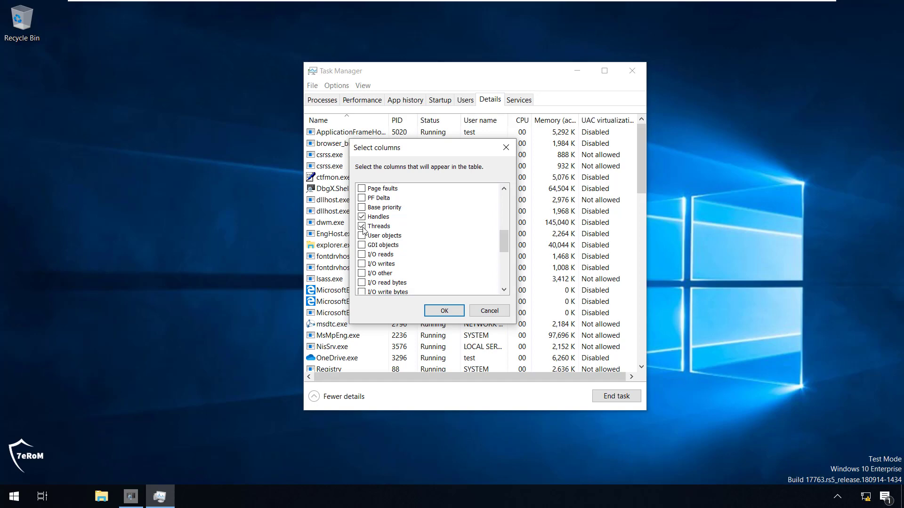
left_click(442, 311)
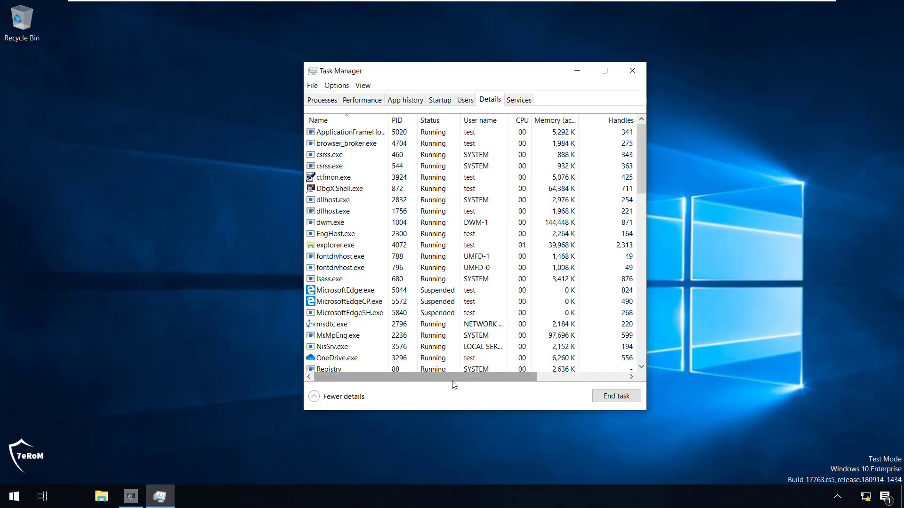
Step: Select the lsass.exe process and examine its handle and thread counts
mouse_move(459, 385)
left_mouse_down()
mouse_move(554, 388)
mouse_move(444, 387)
left_mouse_up()
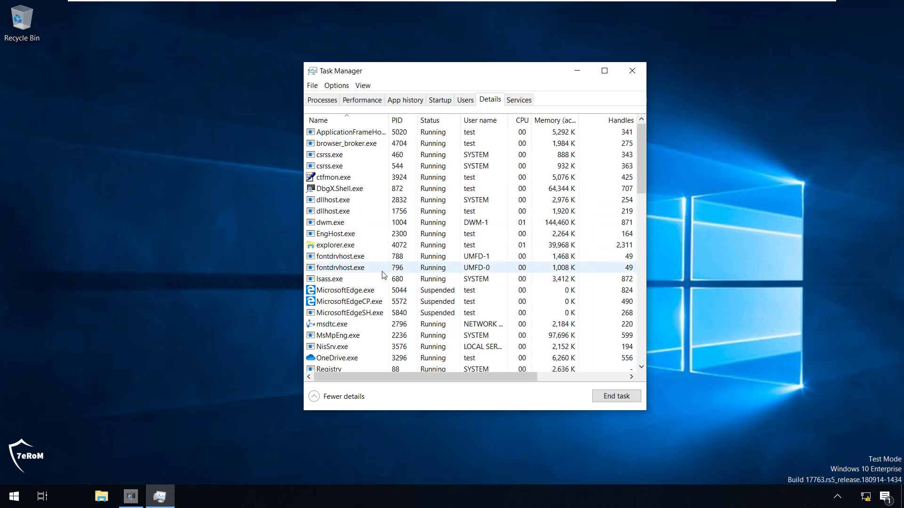
left_click(369, 282)
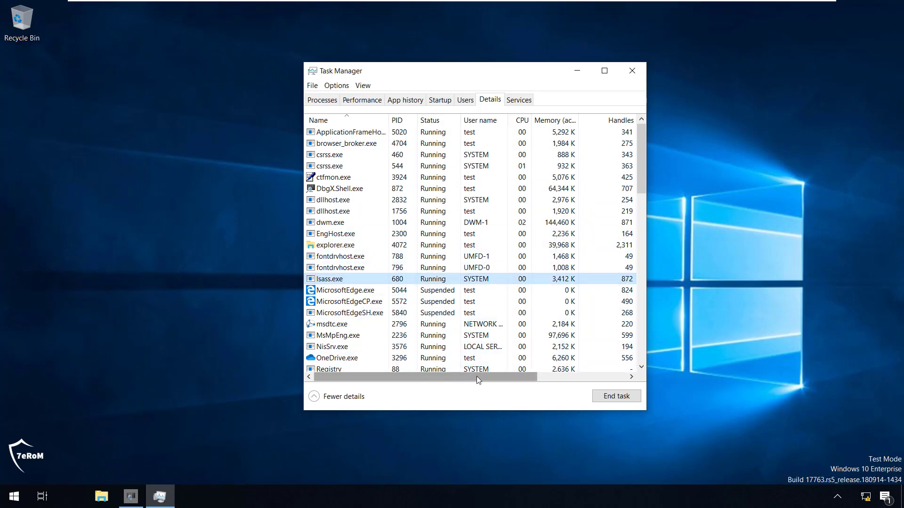
left_click_drag(476, 376, 595, 407)
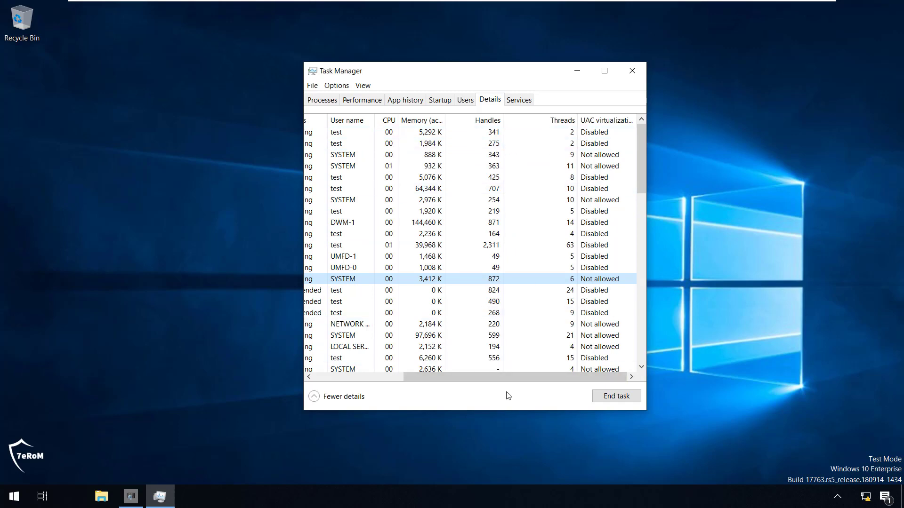
left_click_drag(513, 380, 423, 381)
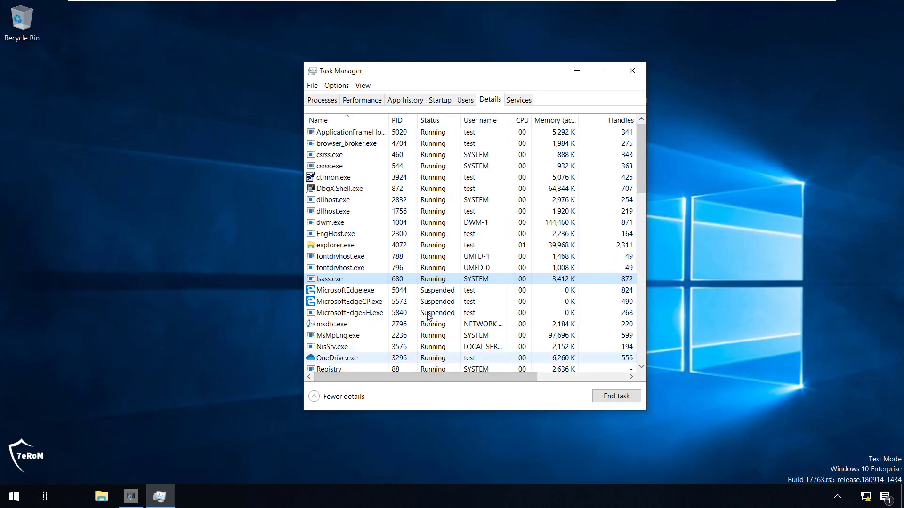
Step: Sort the process list by status to review the processes' running states
scroll(429, 317, "down", 1)
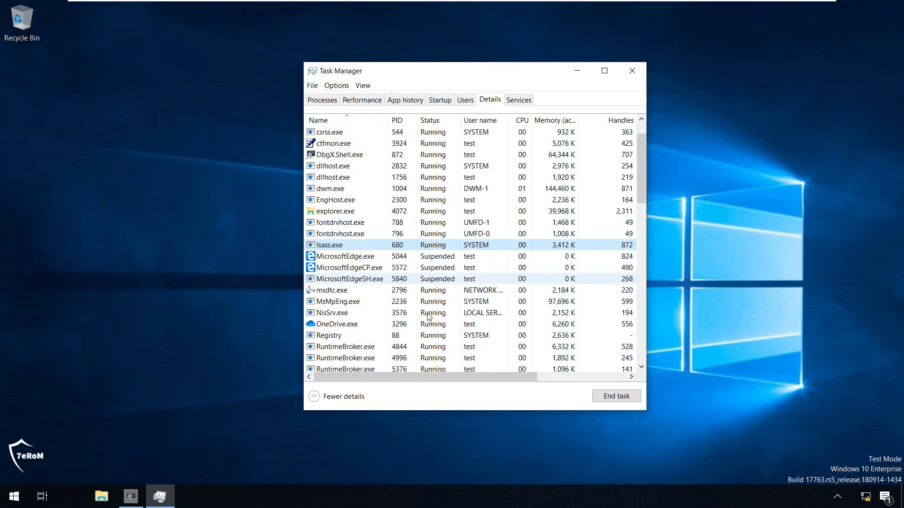
left_click(431, 124)
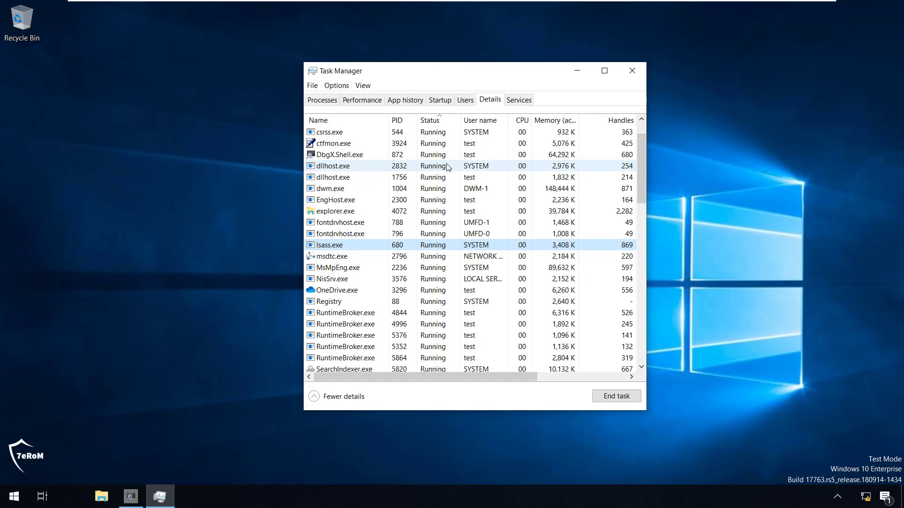
scroll(447, 167, "up", 1)
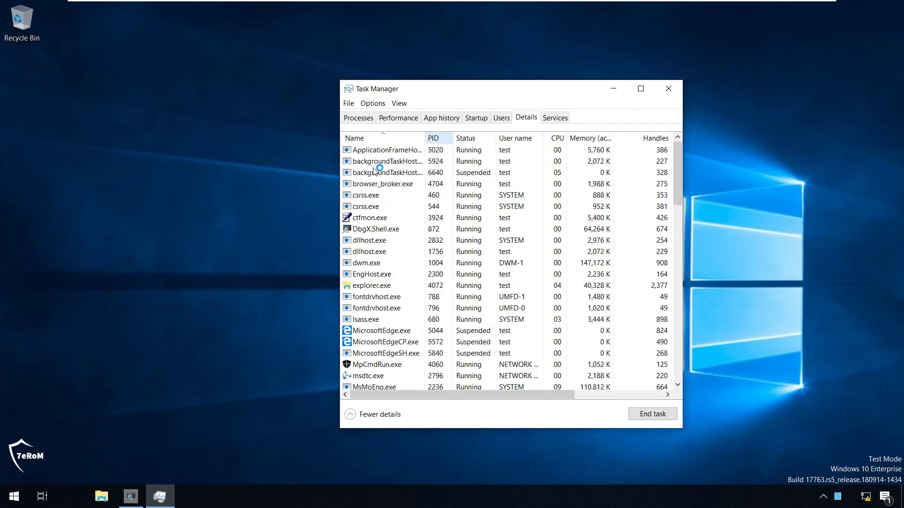
Step: Search for "calc", launch Calculator and move Task Manager clear of its window
left_click(2, 499)
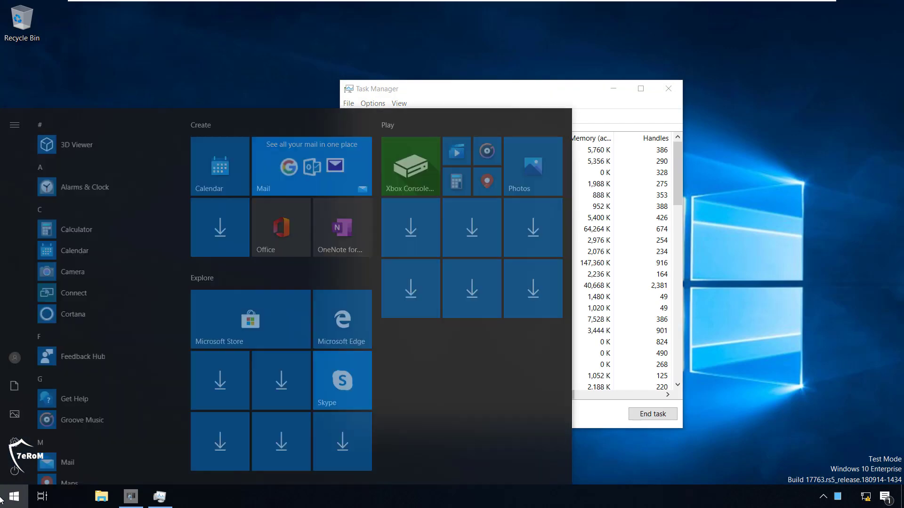
type("calc")
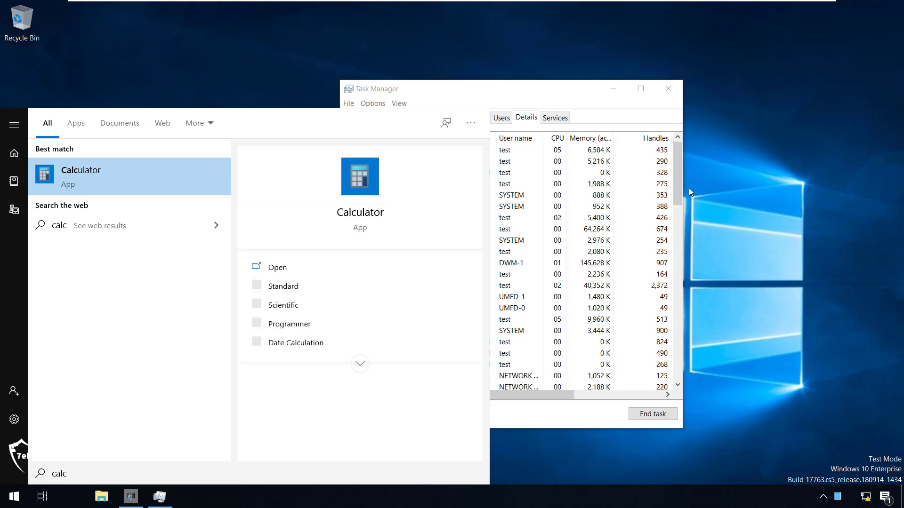
left_click(165, 171)
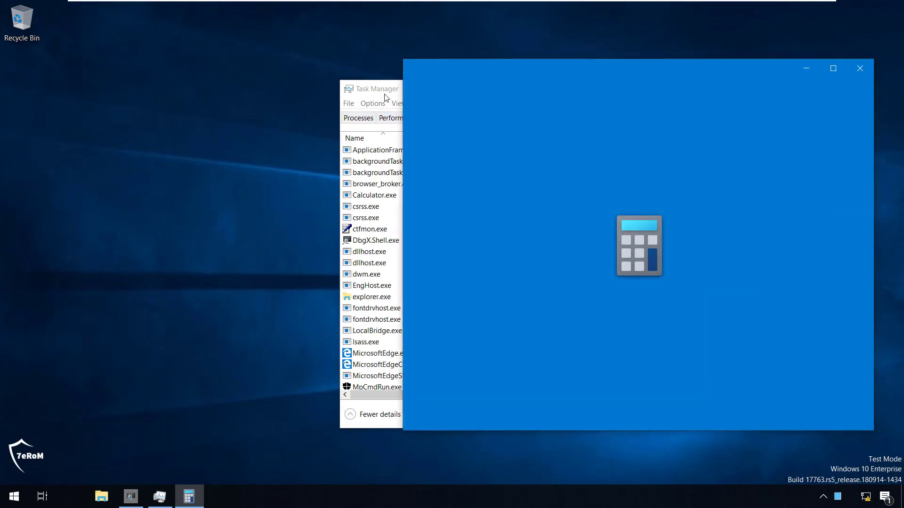
left_click_drag(383, 93, 74, 81)
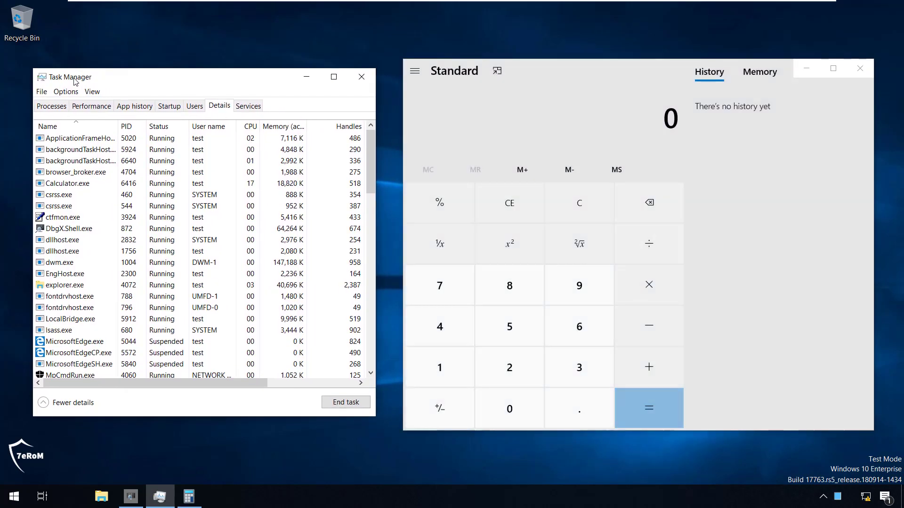
Step: Select the Calculator.exe process and position the Calculator window next to Task Manager
left_click(106, 174)
left_click(104, 185)
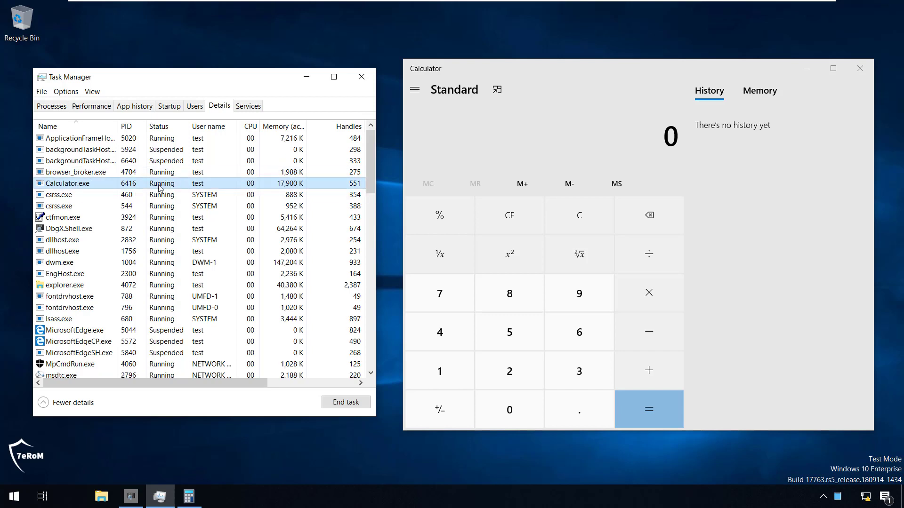
mouse_move(639, 70)
left_mouse_down()
mouse_move(642, 59)
mouse_move(625, 61)
left_mouse_up()
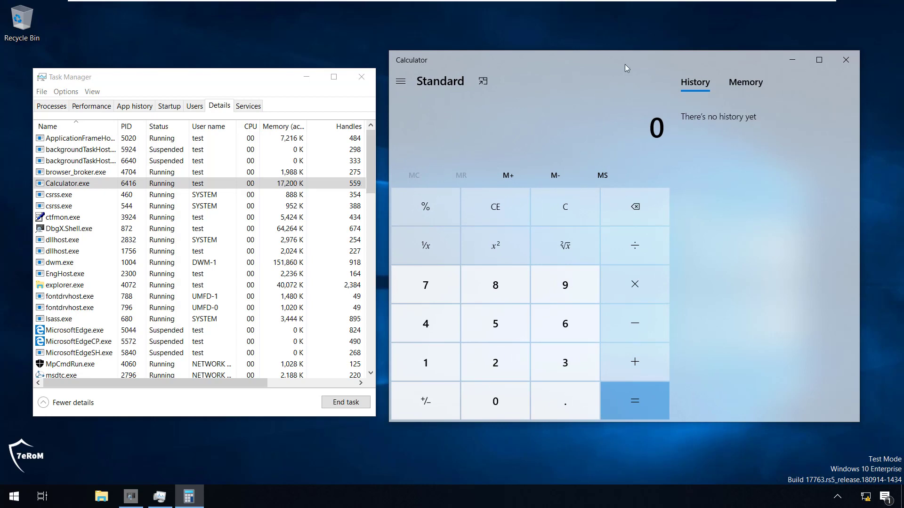
Step: Check the status of Calculator.exe while its window is open, and minimize Calculator
left_click(189, 138)
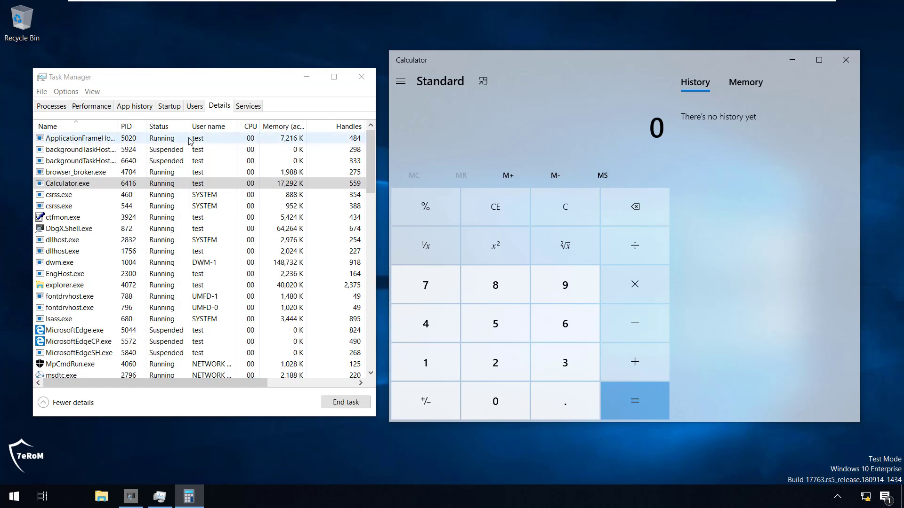
left_click(162, 183)
left_click(720, 122)
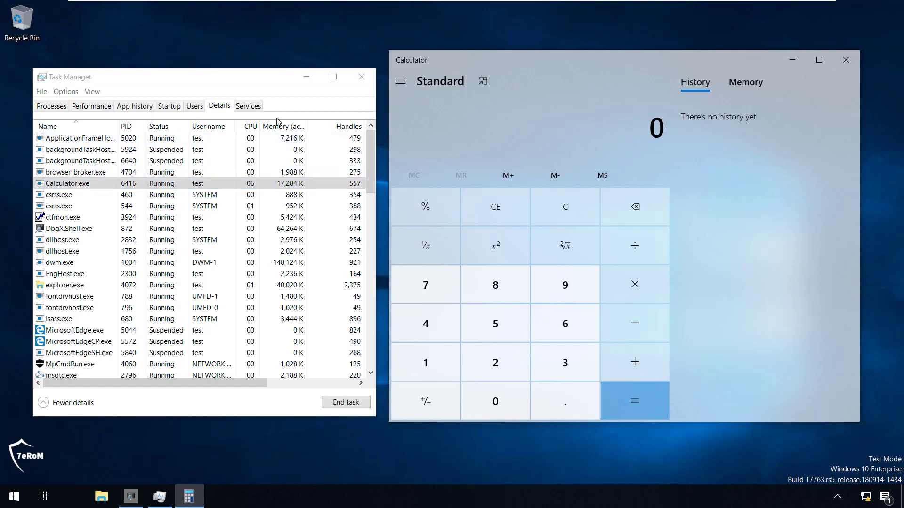
left_click(162, 184)
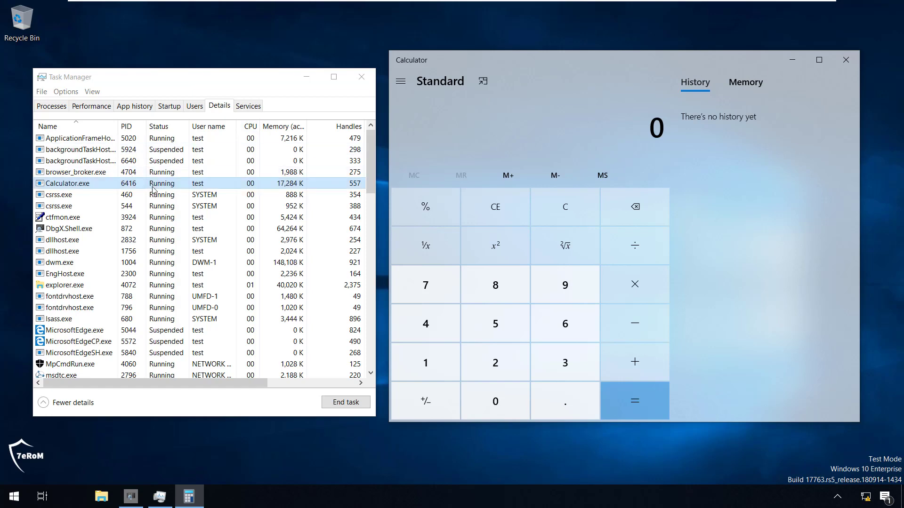
left_click(720, 123)
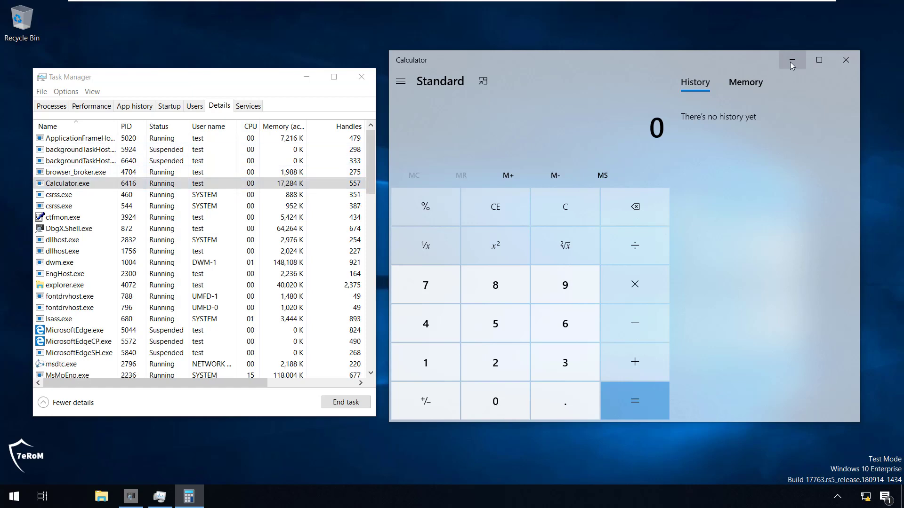
left_click(791, 61)
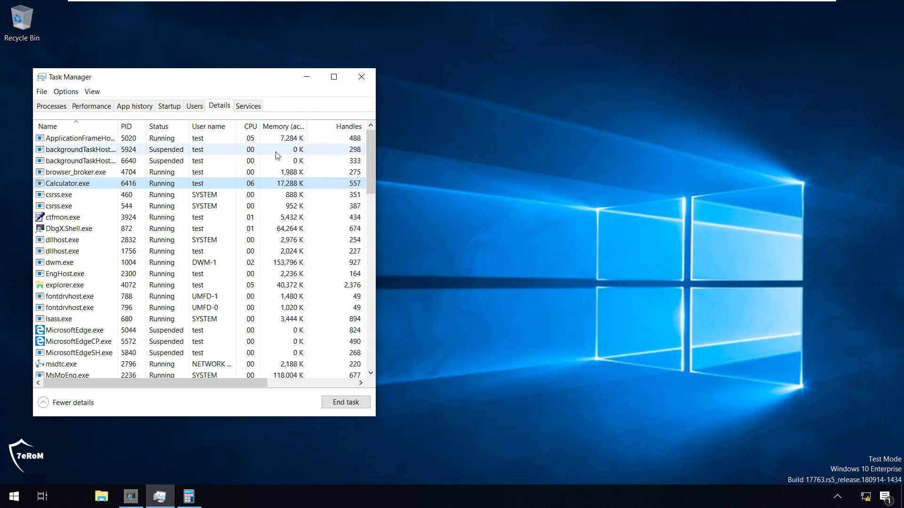